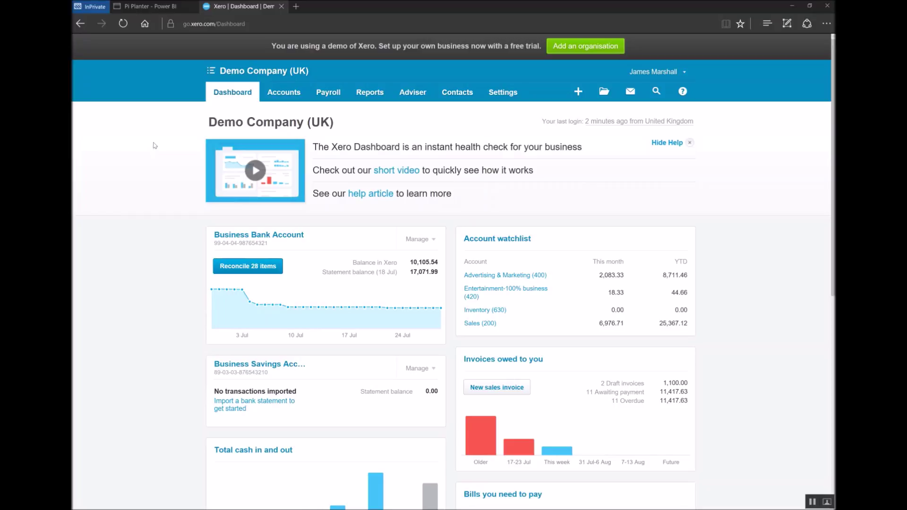
Step: Switch to the Power BI browser tab and open Get Data from the left navigation pane
left_click(134, 8)
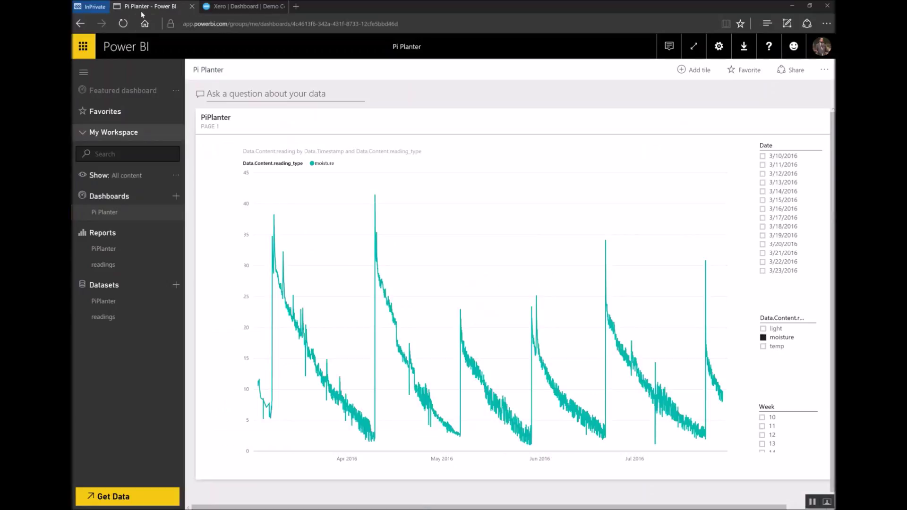
left_click(120, 497)
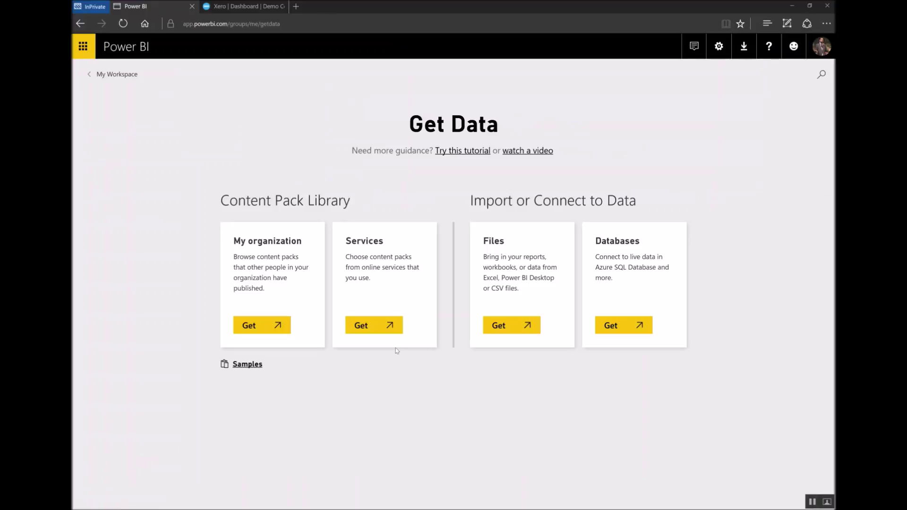
Step: Search the Services content packs for 'xero' and pick the Xero content pack
left_click(381, 331)
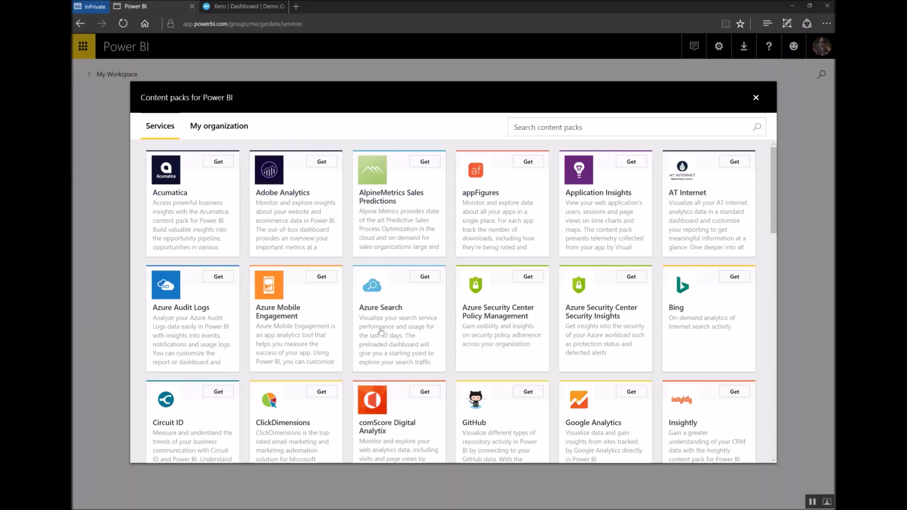
left_click(613, 124)
type("xe")
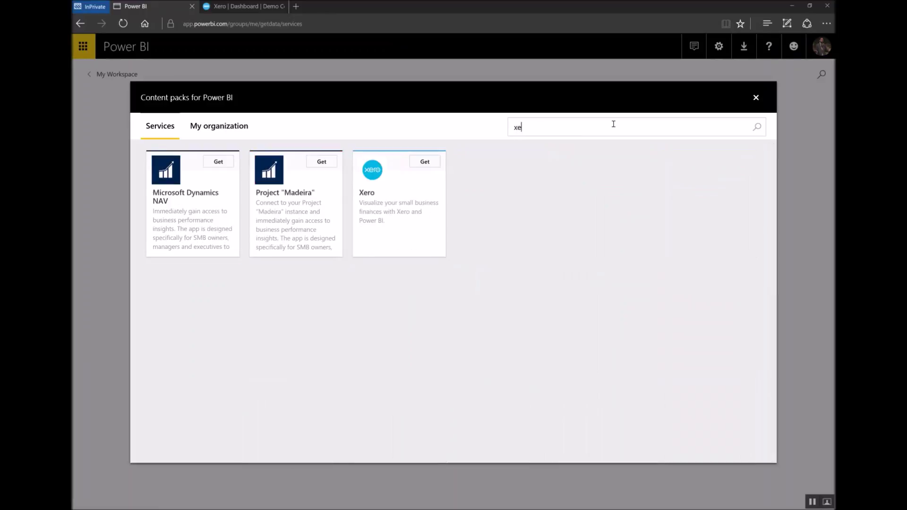
type("ro")
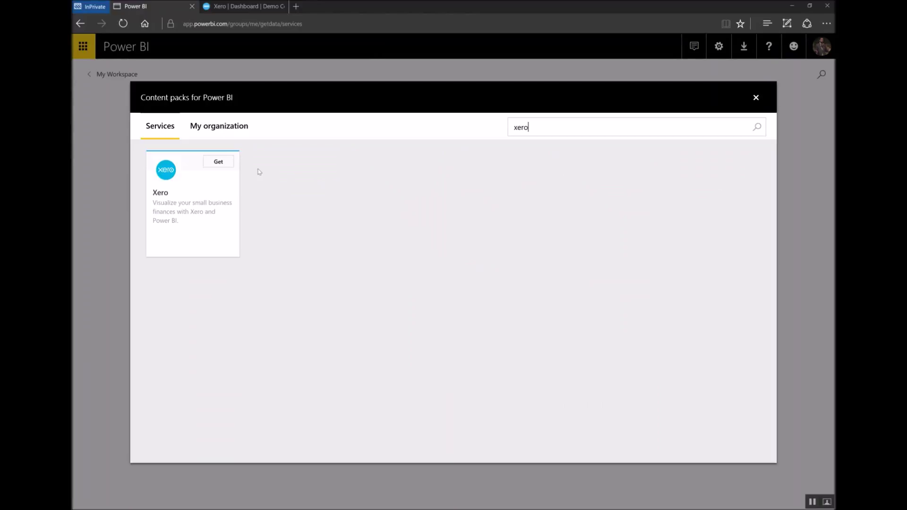
left_click(218, 163)
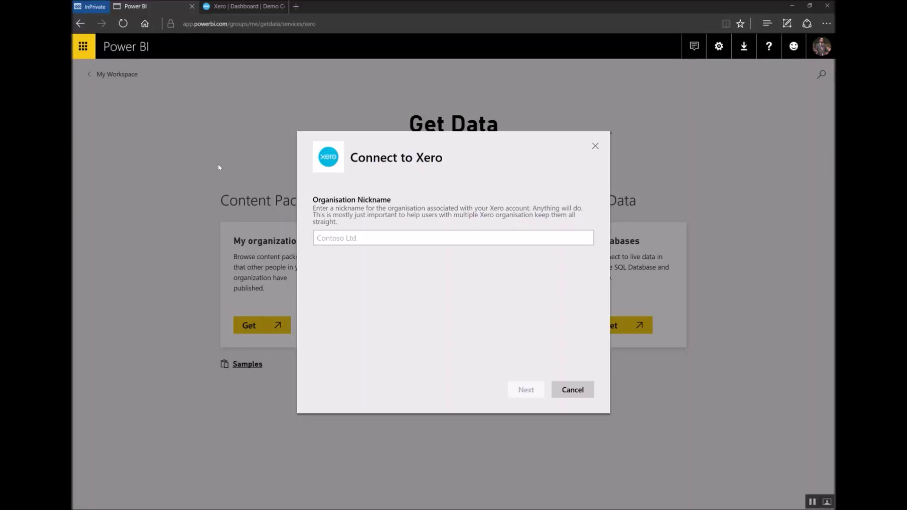
Step: Enter 'My Demo Company' as the Xero organisation nickname and keep oAuth2 authentication
left_click(326, 239)
type("My ")
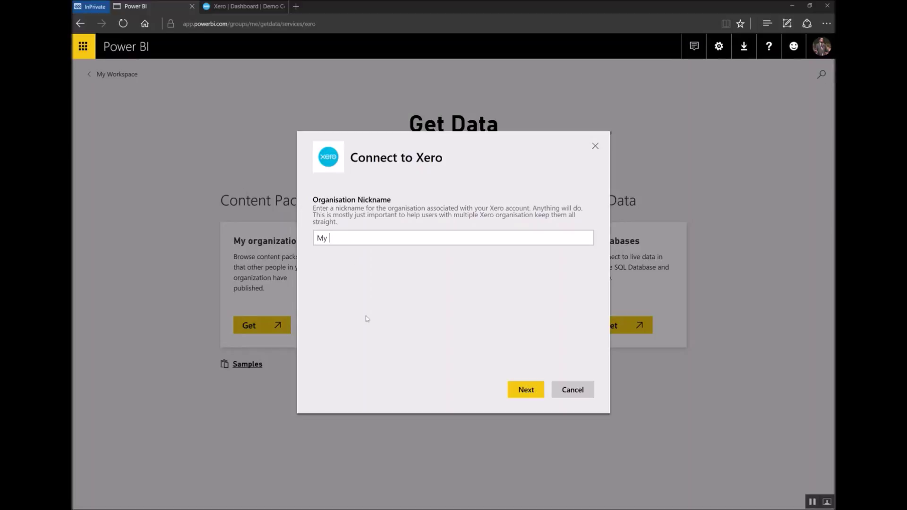
type("Demo Company")
left_click(511, 387)
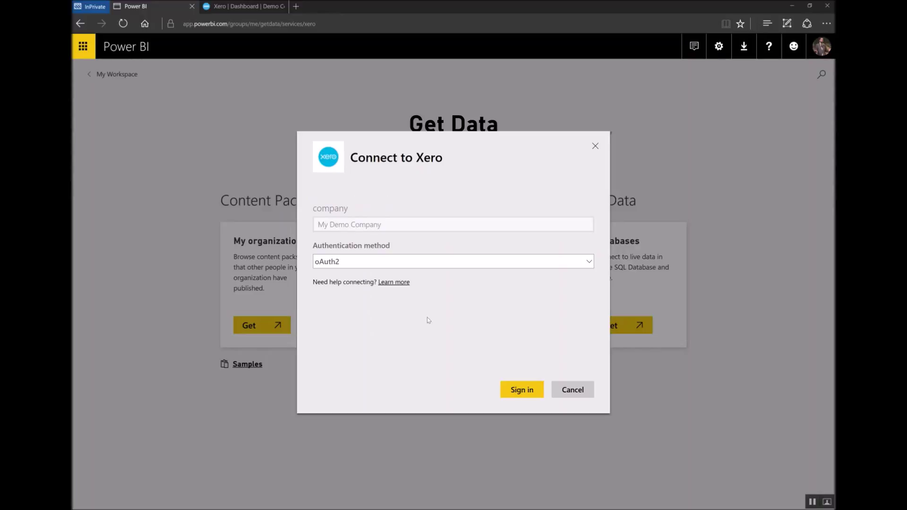
left_click(588, 263)
left_click(508, 292)
left_click(520, 394)
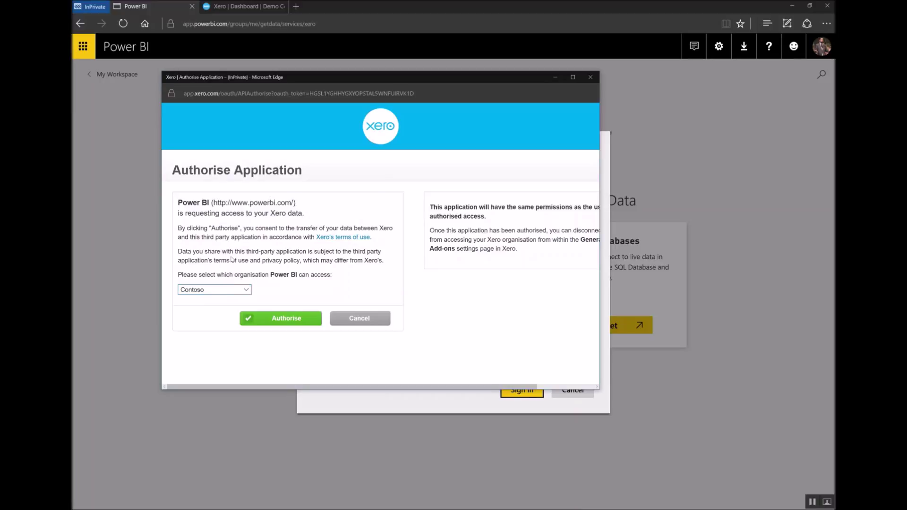
Step: Select Demo Company (UK) as the organisation and authorise Power BI's access
left_click(247, 290)
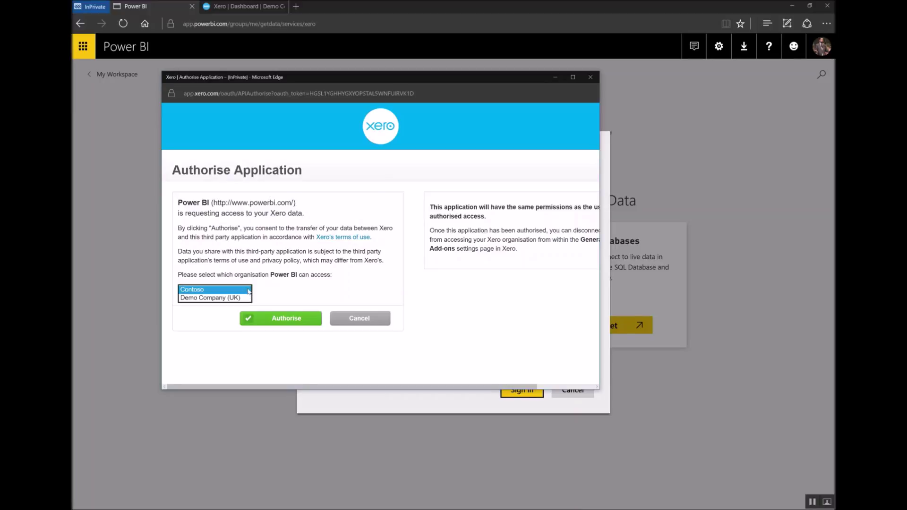
left_click(216, 298)
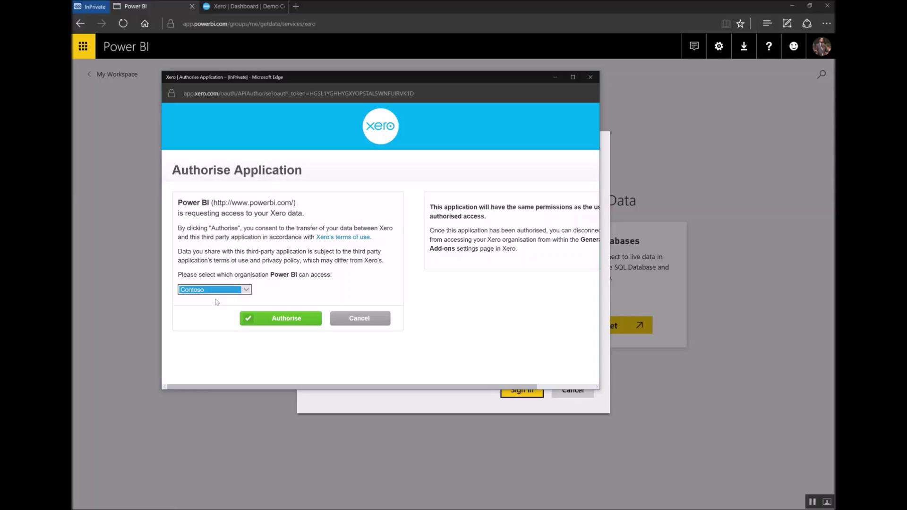
left_click(285, 319)
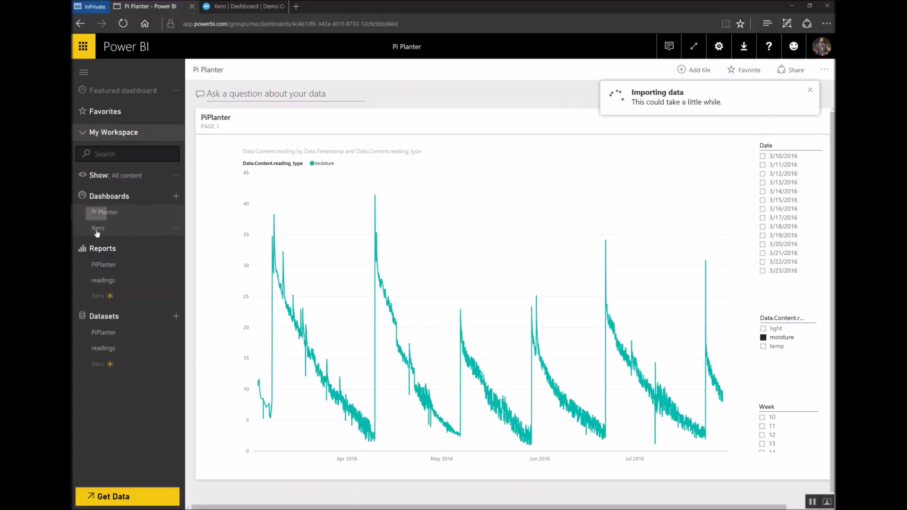
Step: Open the Xero dashboard under Dashboards and scroll down through its loading tiles
left_click(97, 230)
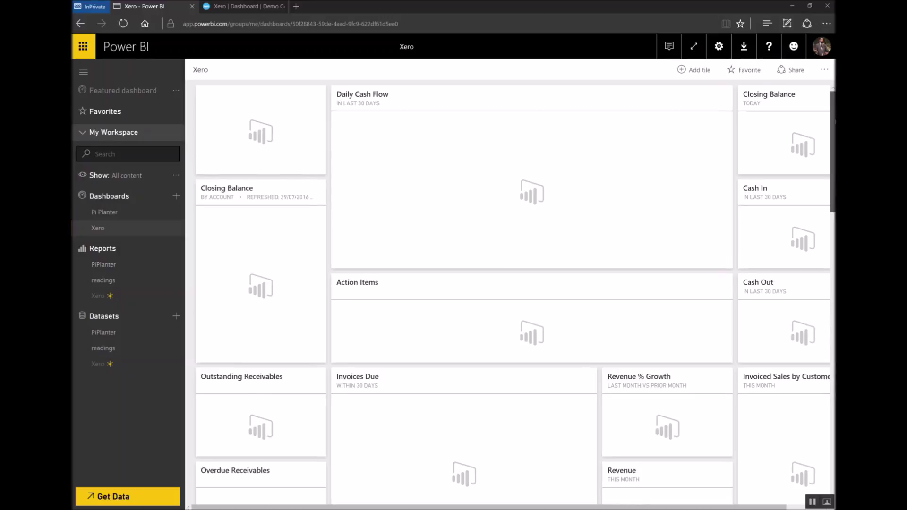
scroll(512, 293, "down", 3)
scroll(512, 293, "down", 3)
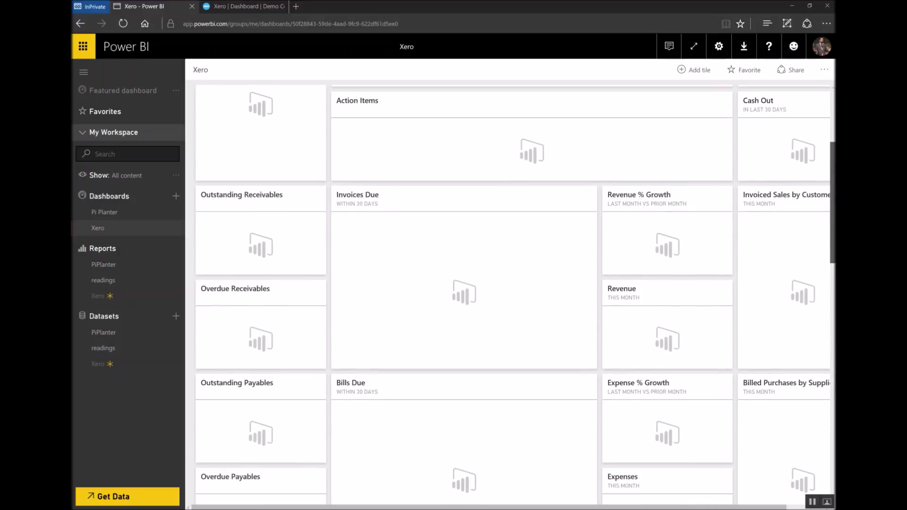
scroll(515, 295, "down", 3)
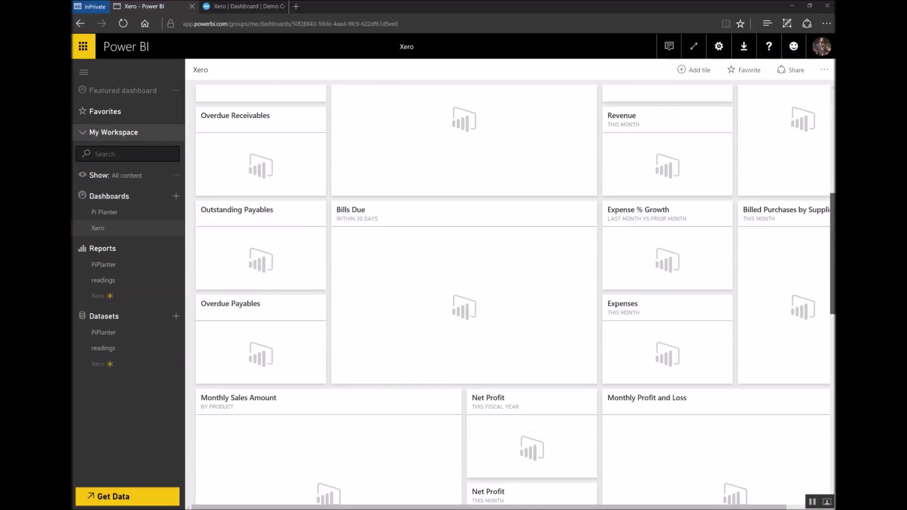
scroll(515, 295, "down", 2)
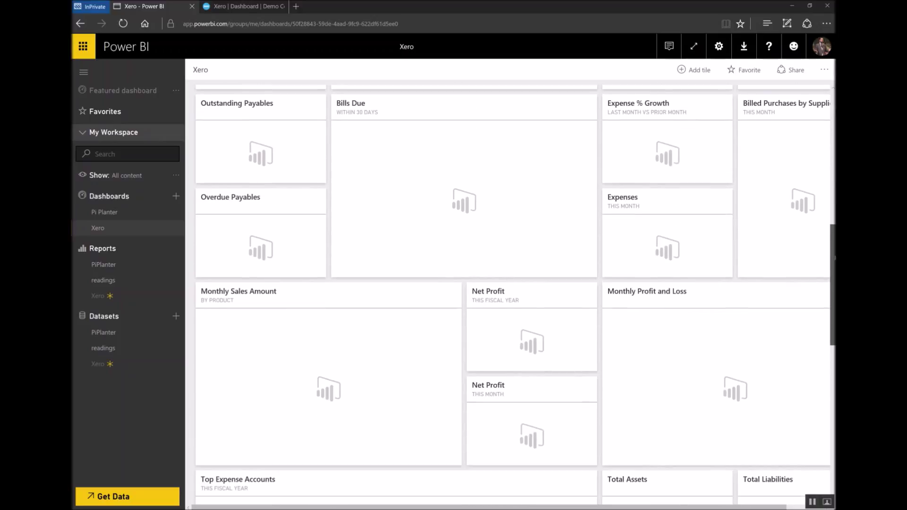
scroll(515, 295, "down", 1)
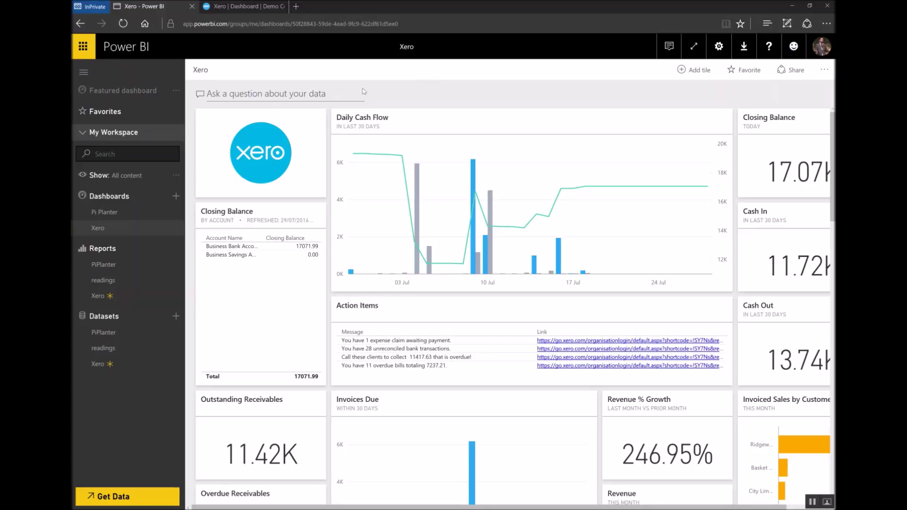
Step: Collapse the left navigation pane and scroll down the populated Xero dashboard
left_click(84, 73)
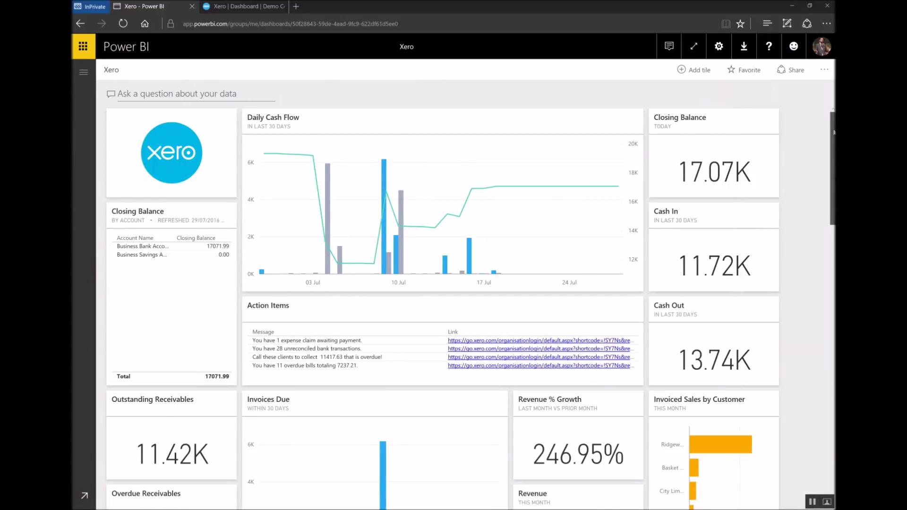
scroll(465, 308, "down", 4)
scroll(465, 307, "down", 1)
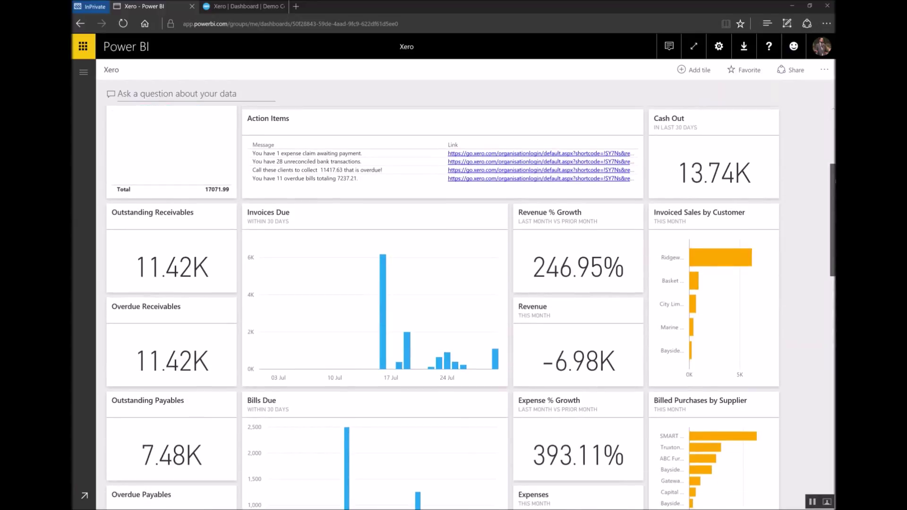
scroll(832, 198, "down", 2)
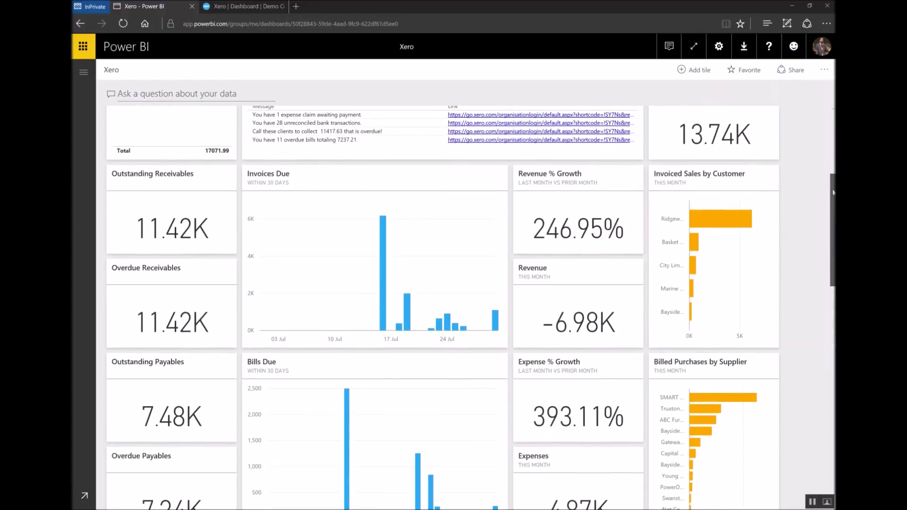
left_click_drag(833, 199, 834, 349)
scroll(442, 308, "down", 2)
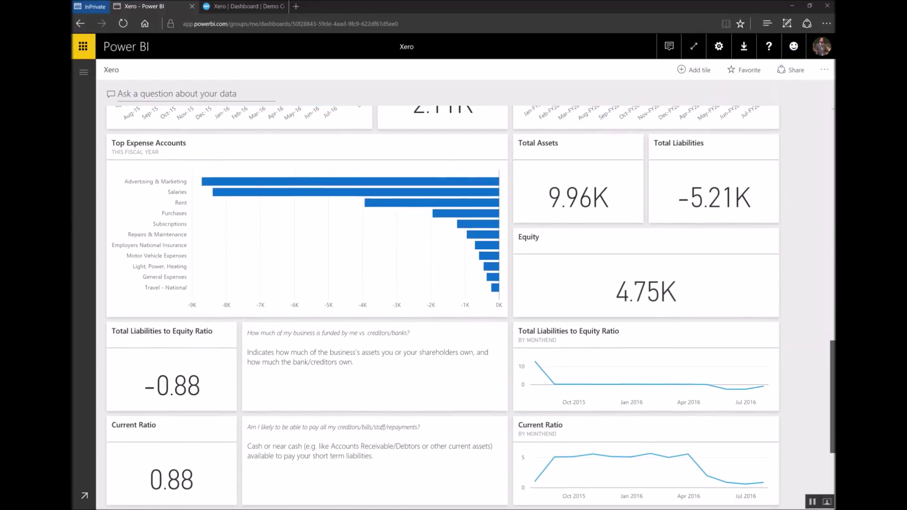
scroll(471, 308, "down", 1)
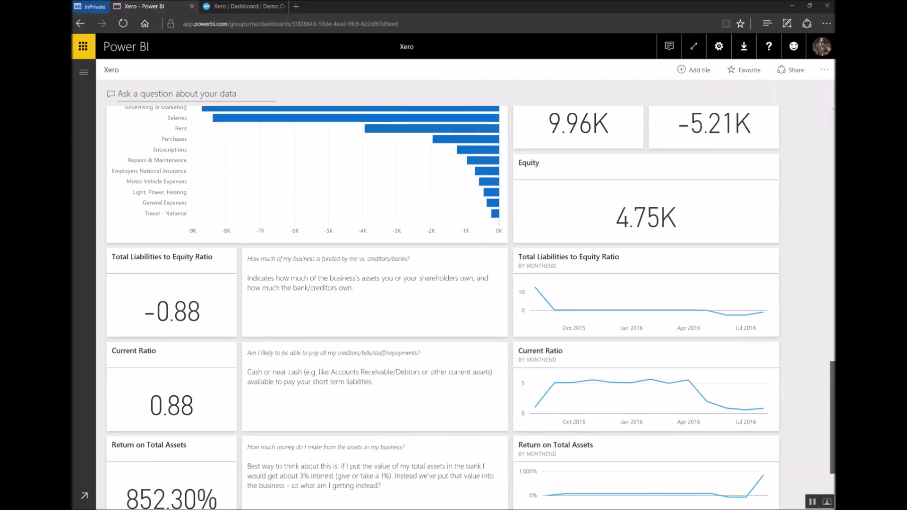
scroll(442, 307, "down", 2)
scroll(471, 307, "down", 1)
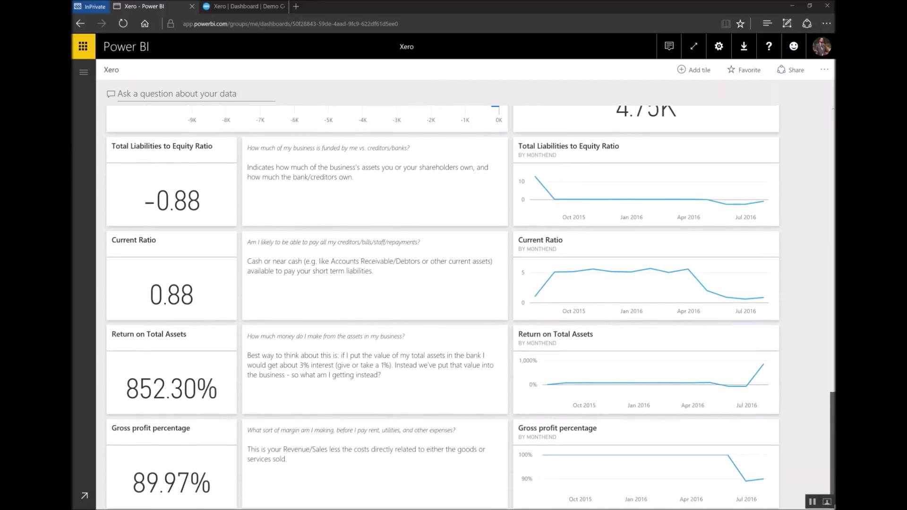